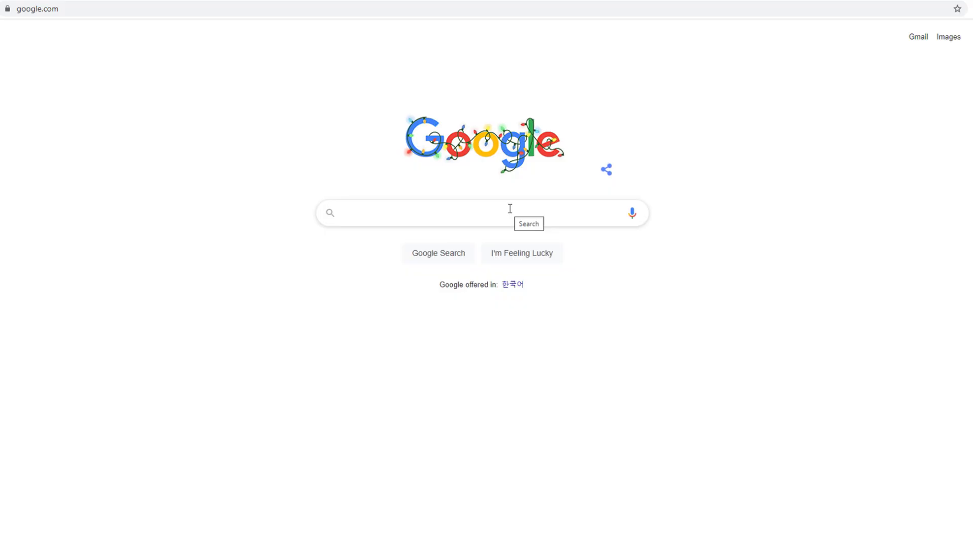
Search the web for betaflight download and open the betaflight-configurator releases page on GitHub
left_click(510, 208)
type("be")
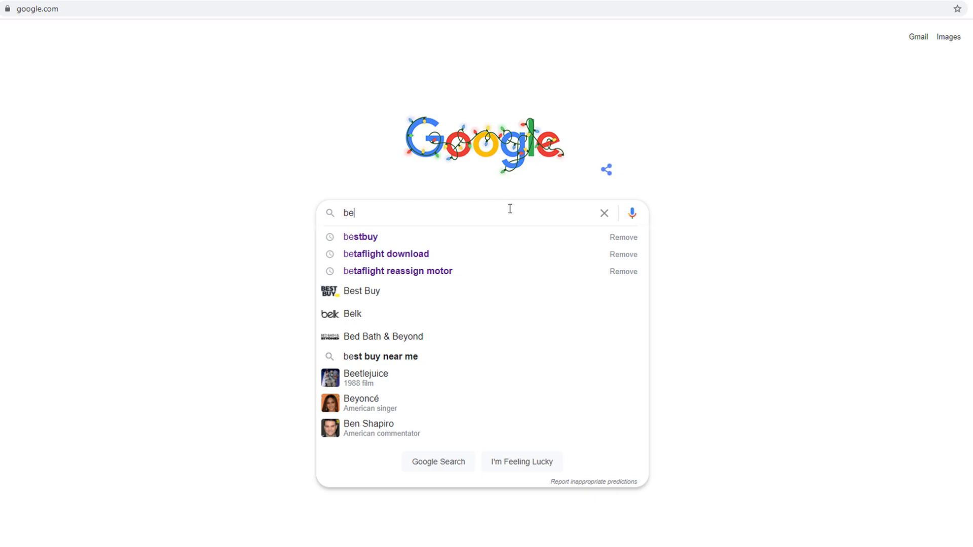
left_click(439, 257)
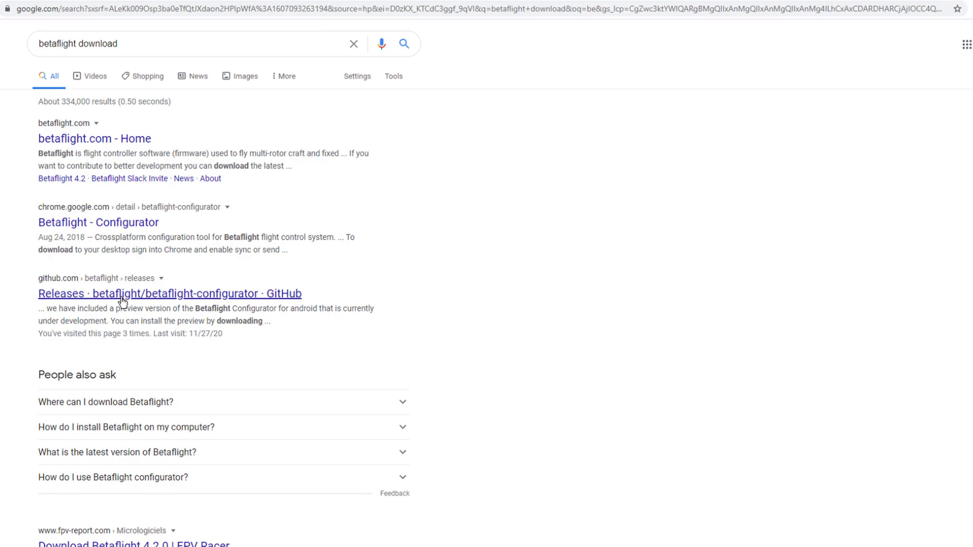
left_click(156, 299)
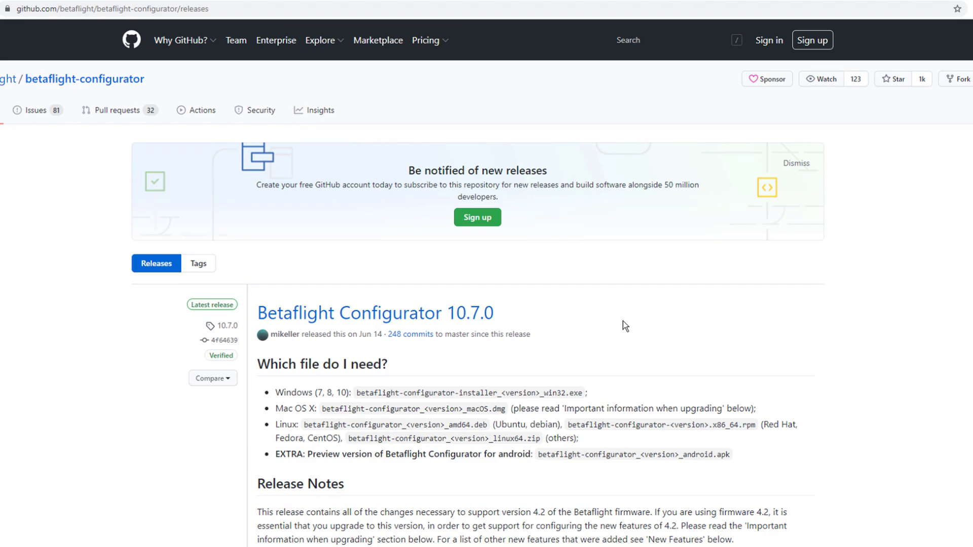
Download betaflight-configurator-installer_10.7.0_win32.exe from the 10.7.0 release assets and launch it
scroll(488, 334, "down", 5)
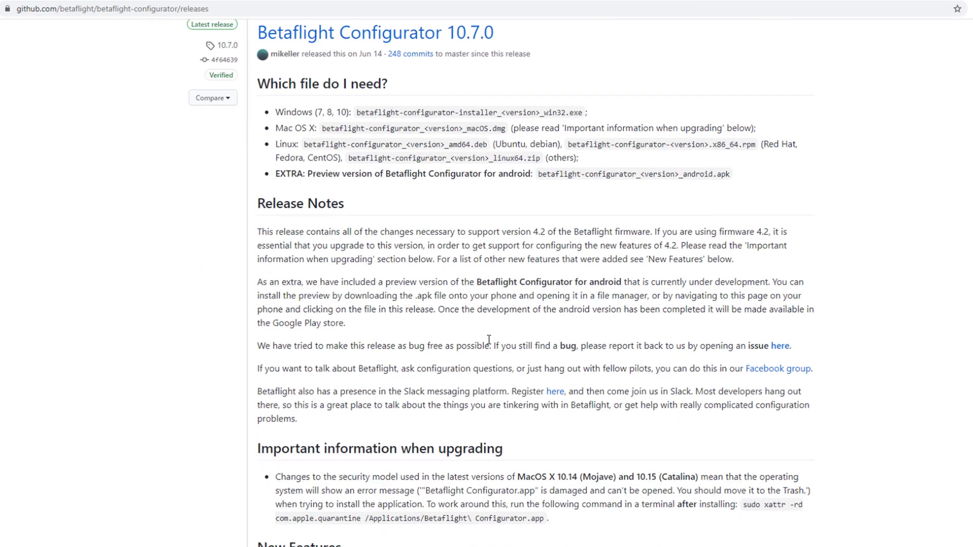
scroll(388, 205, "down", 12)
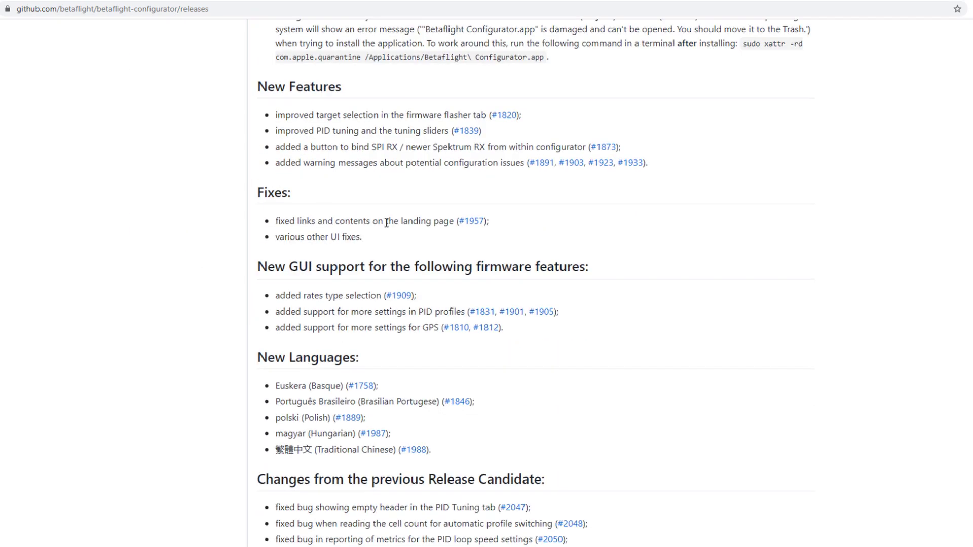
scroll(315, 291, "down", 2)
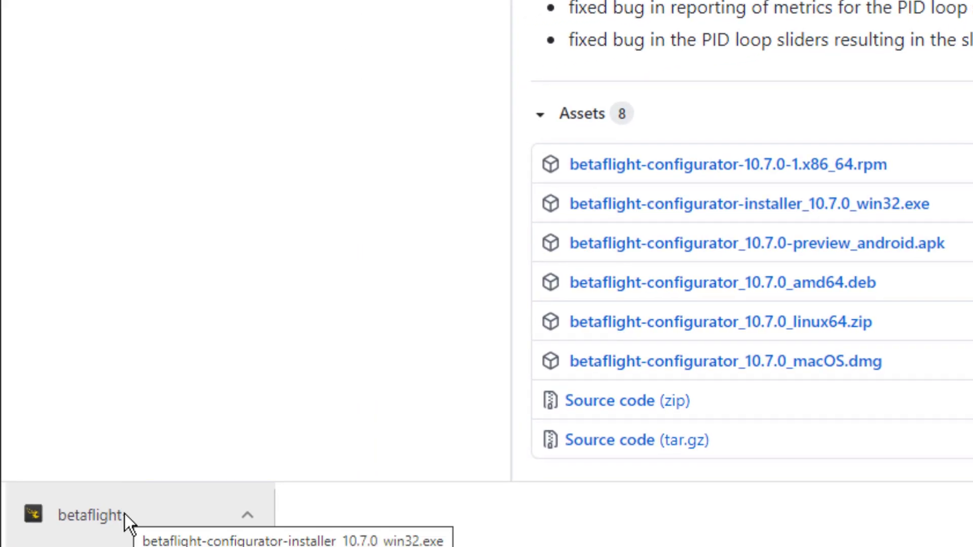
left_click(123, 512)
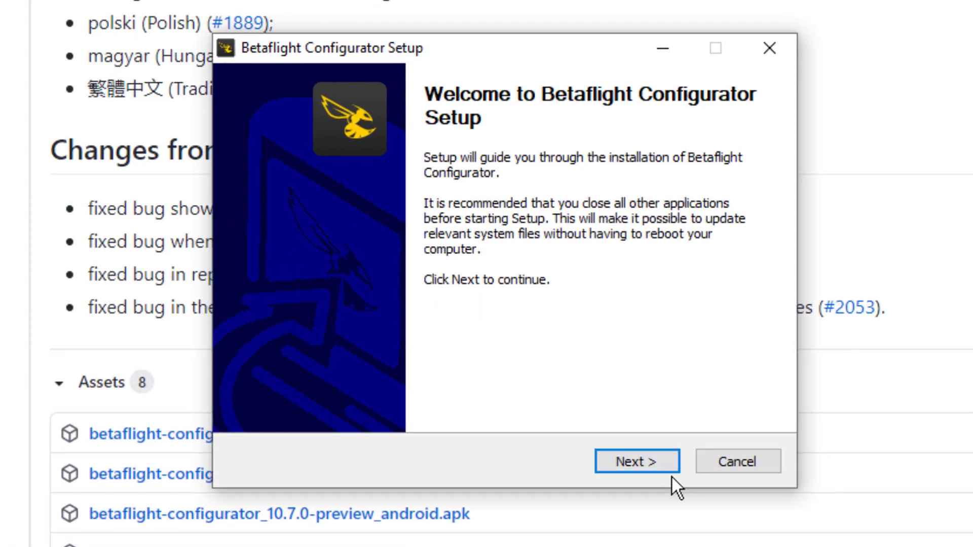
Install Betaflight Configurator in the default destination folder and finish setup with the option to run it enabled
left_click(540, 361)
left_click(649, 468)
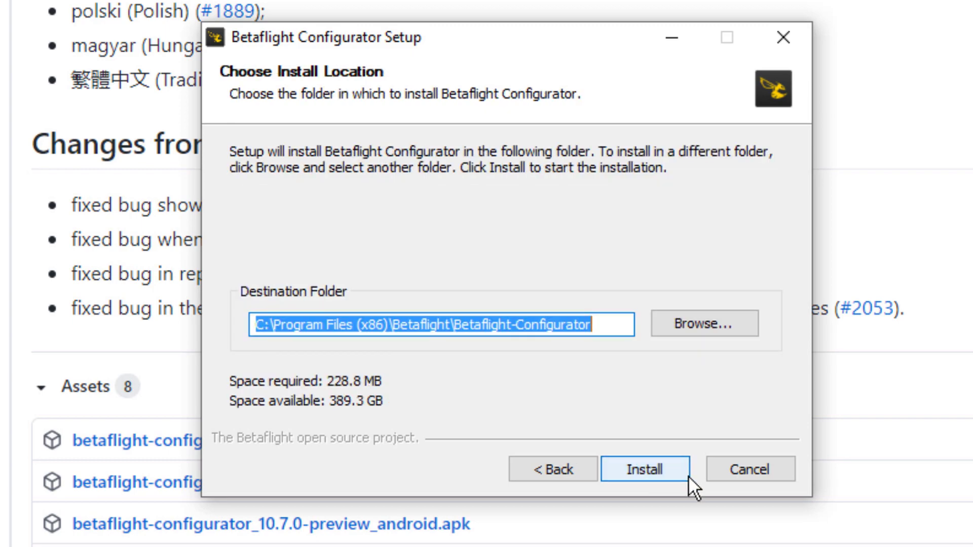
left_click(646, 471)
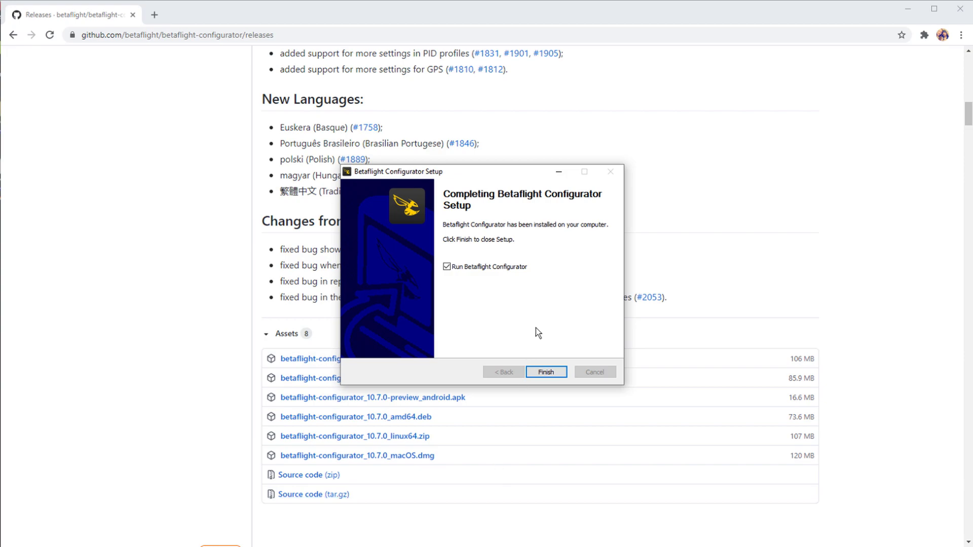
left_click(545, 373)
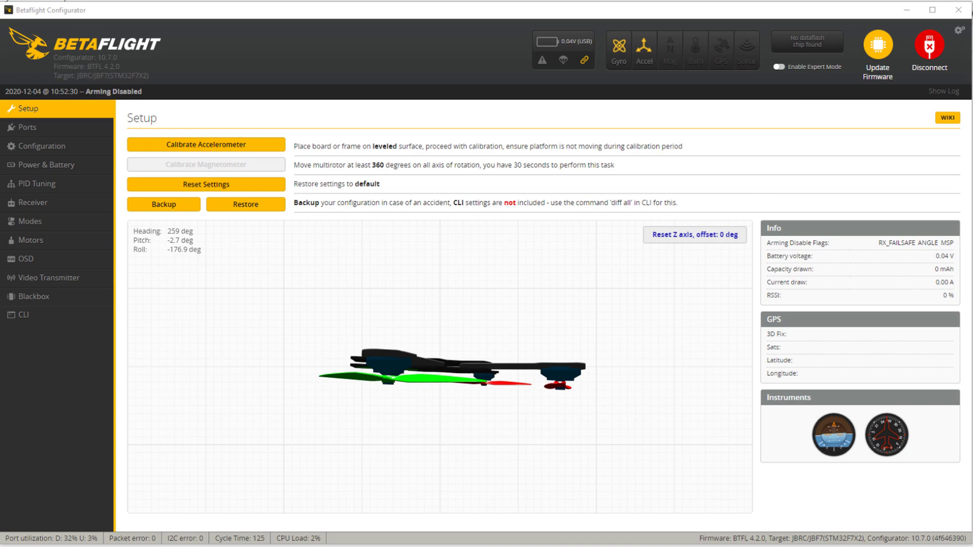
Disconnect the flight controller and examine the STM USB VCP driver download line on the welcome page
left_click(938, 63)
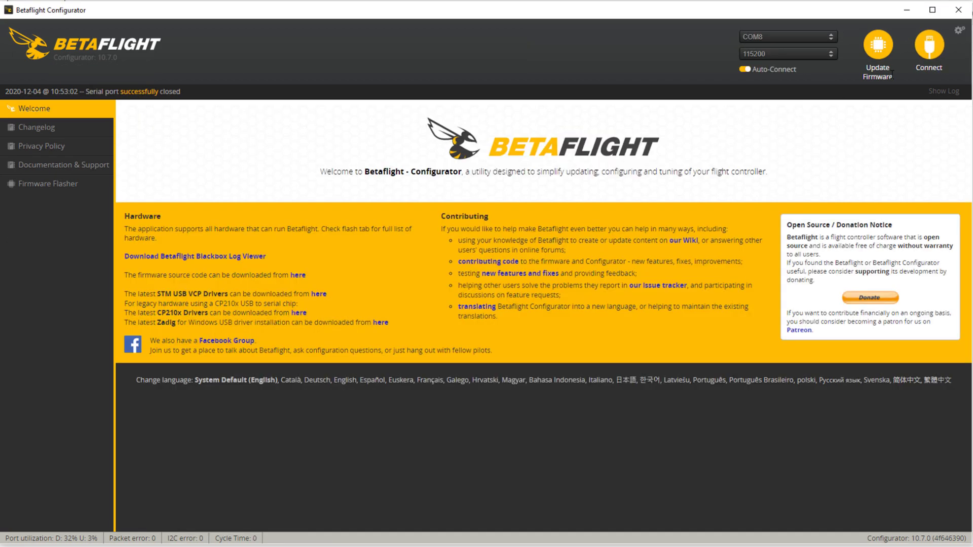
left_click_drag(127, 293, 332, 294)
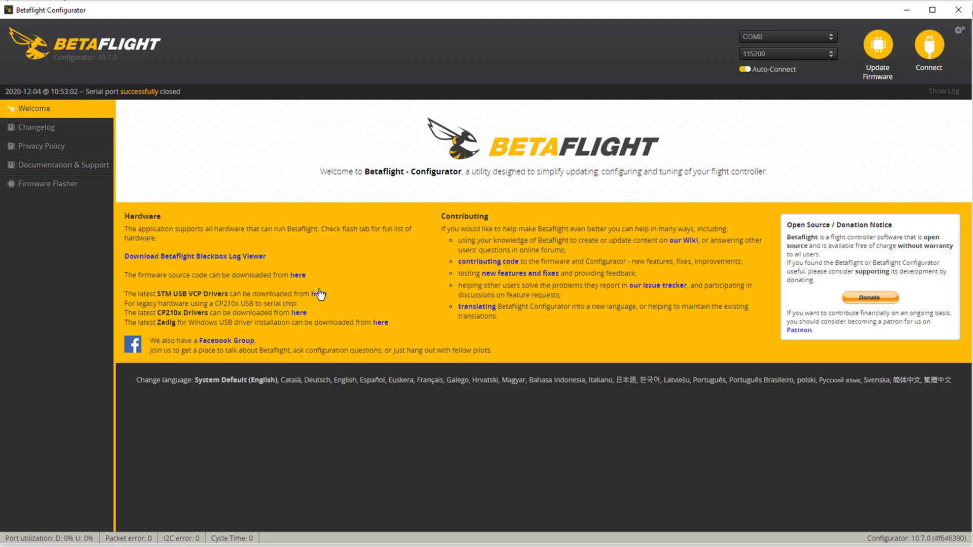
left_click(320, 276)
left_click_drag(158, 293, 362, 287)
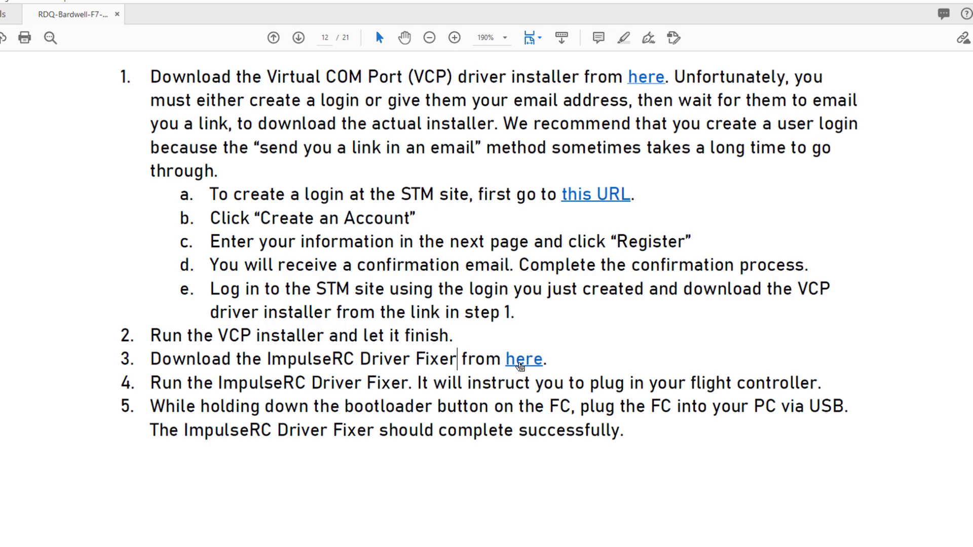
Save ImpulseRC_Driver_Fixer.exe from the manual's download link and run it from the Documents folder
left_click(522, 360)
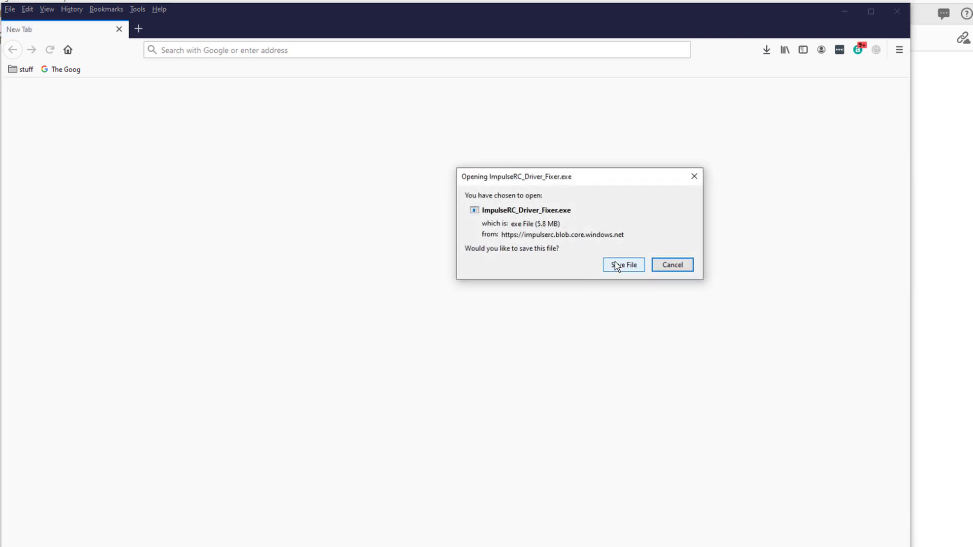
left_click(621, 265)
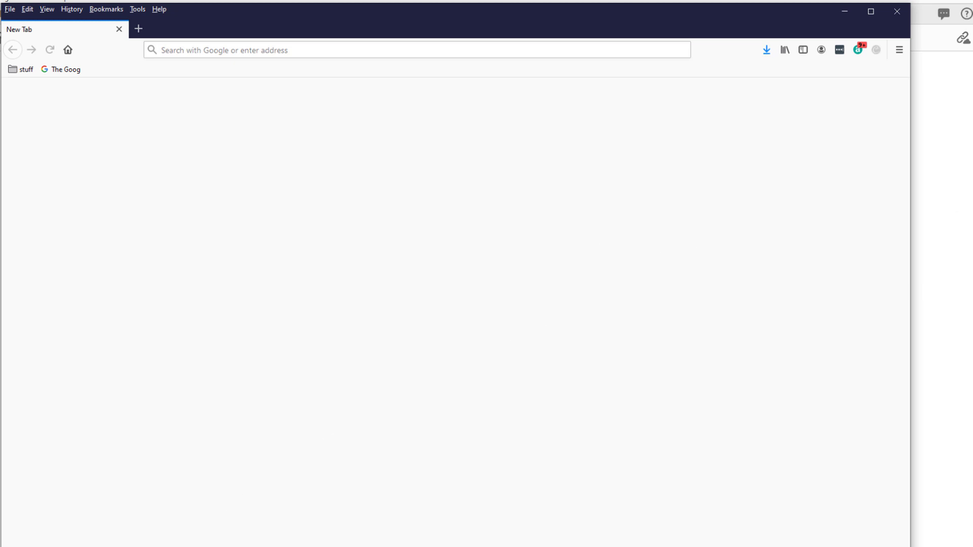
key("super+e")
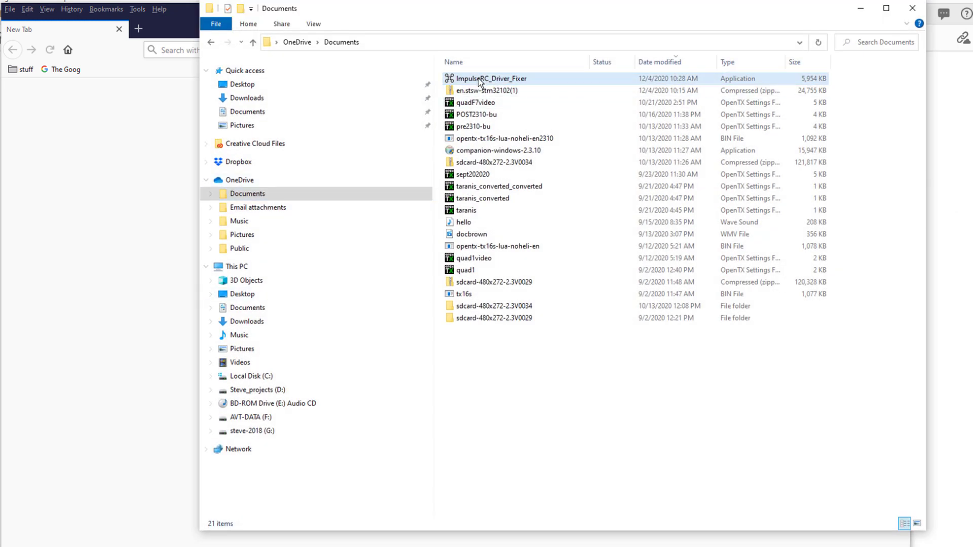
double_click(479, 79)
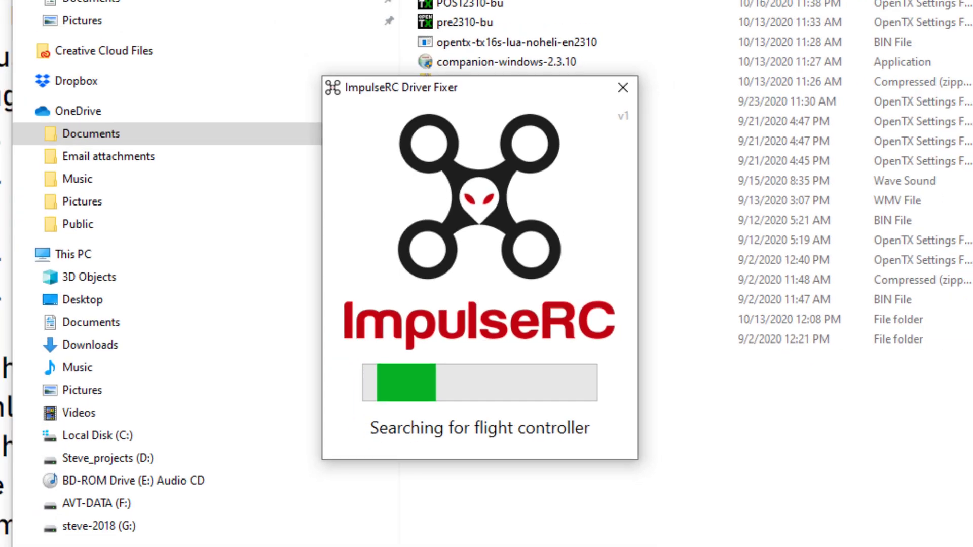
left_click(134, 285)
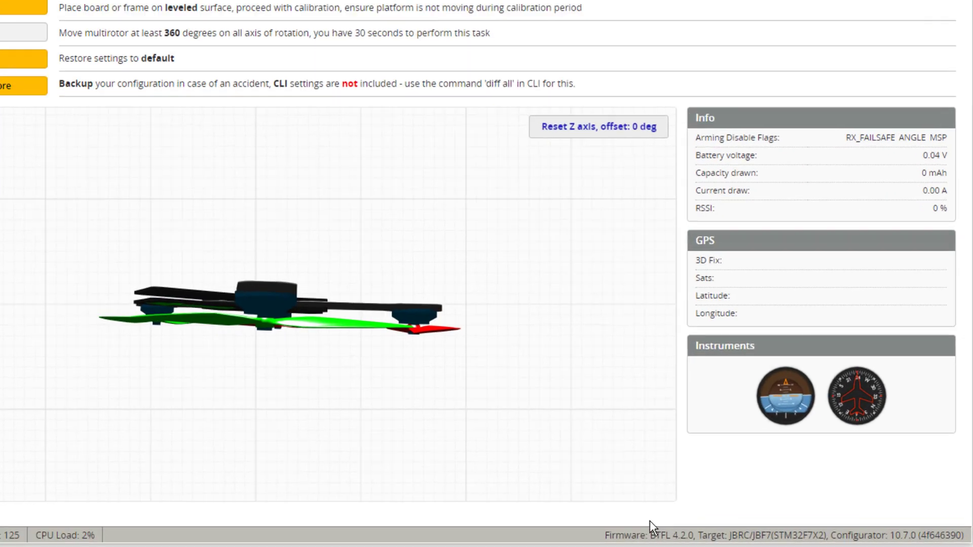
Highlight the connected board's firmware, target and configurator version information in Betaflight Configurator's status bar
left_click_drag(699, 538, 704, 537)
left_click_drag(188, 521, 946, 521)
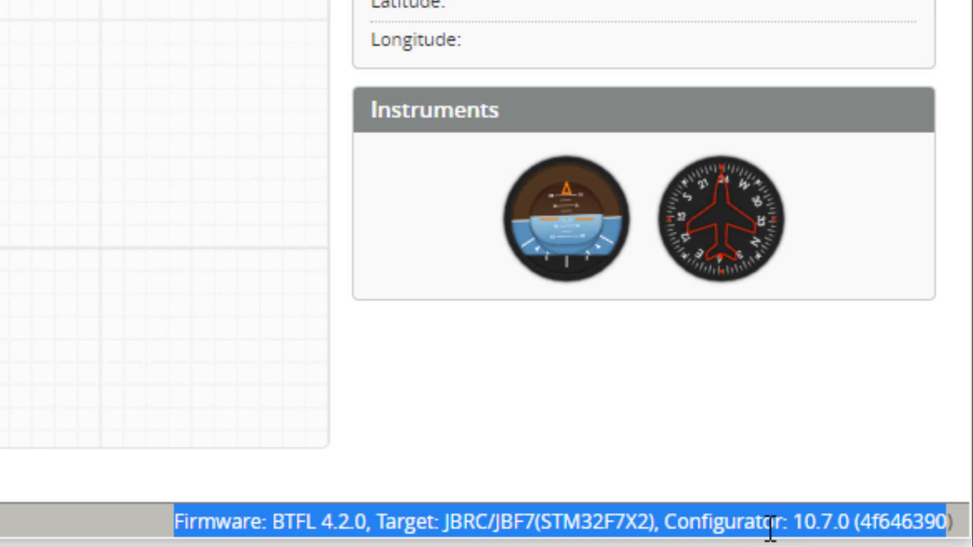
left_click(343, 526)
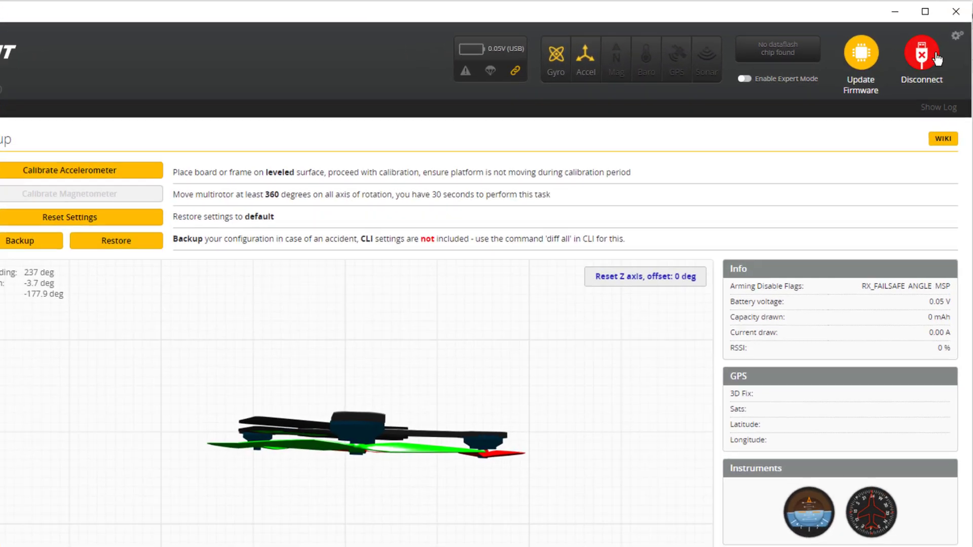
Disconnect the board, open the firmware flasher and choose JBF7 as the board target
left_click(935, 56)
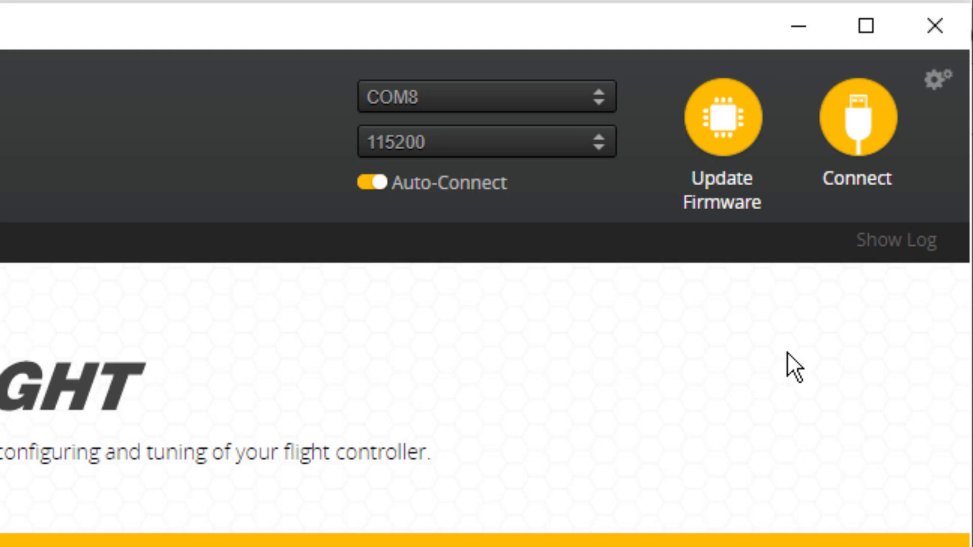
left_click(724, 124)
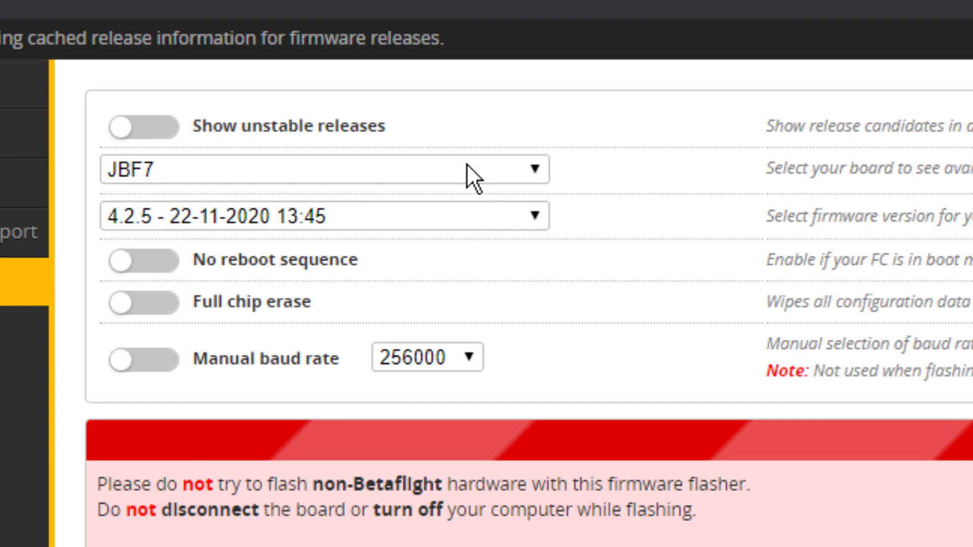
left_click(539, 168)
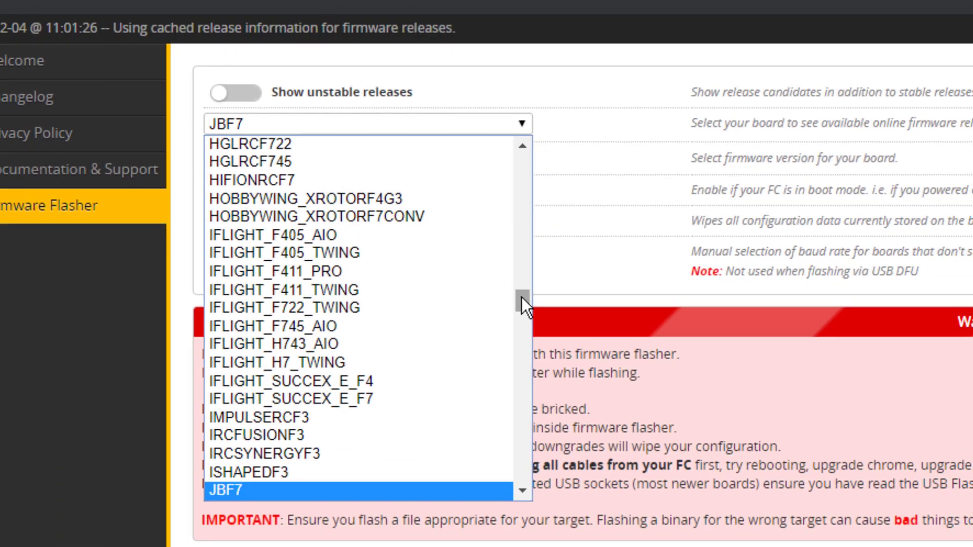
left_click_drag(523, 298, 522, 308)
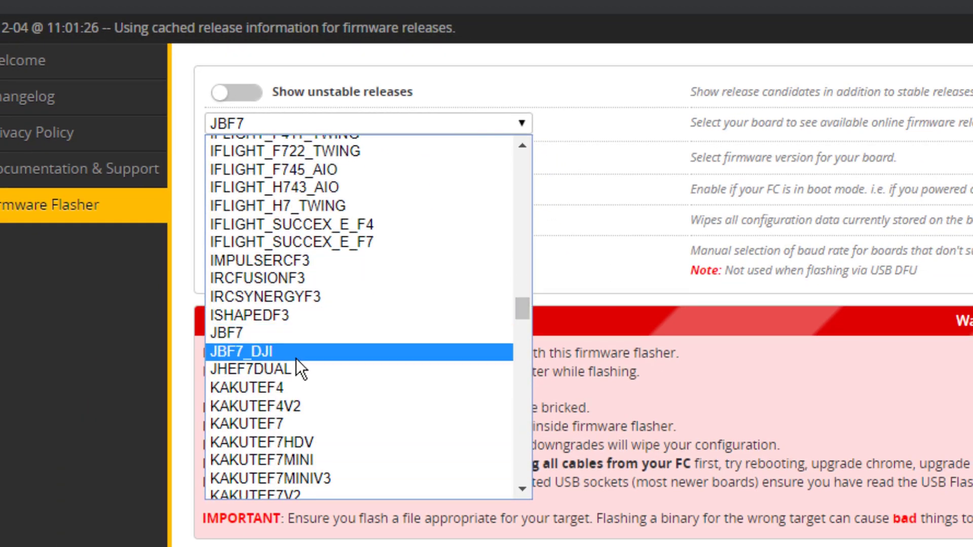
left_click(321, 334)
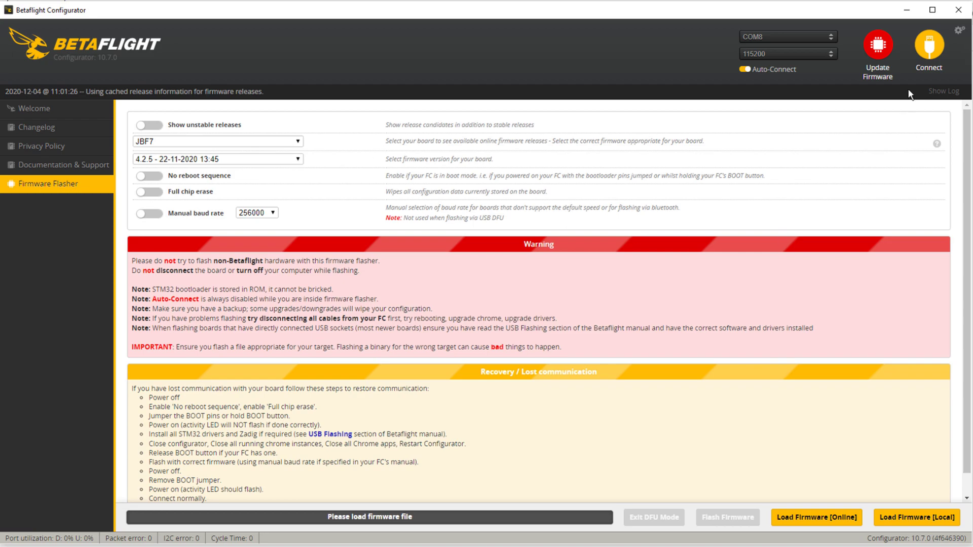
Reconnect to the flight controller and run the dump command in the CLI
left_click(930, 49)
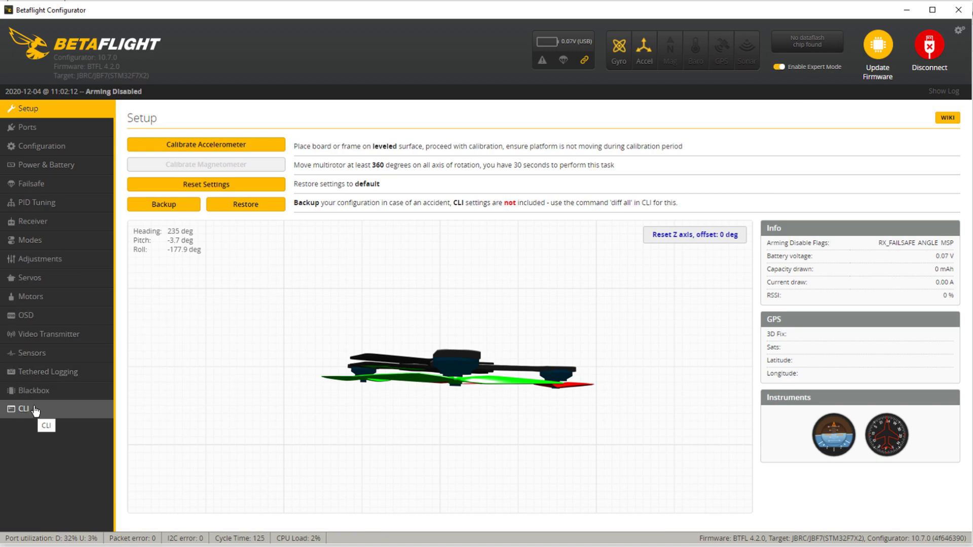
left_click(24, 409)
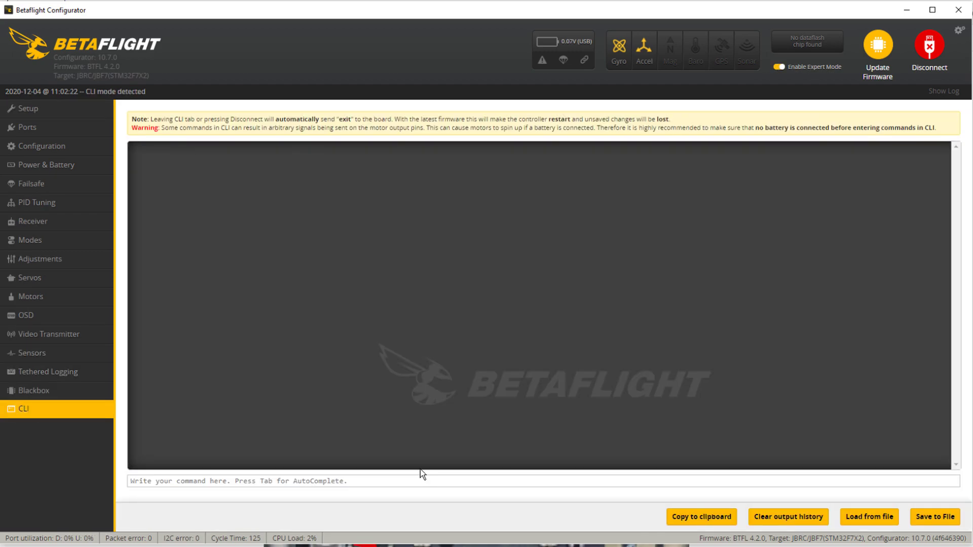
type("dump")
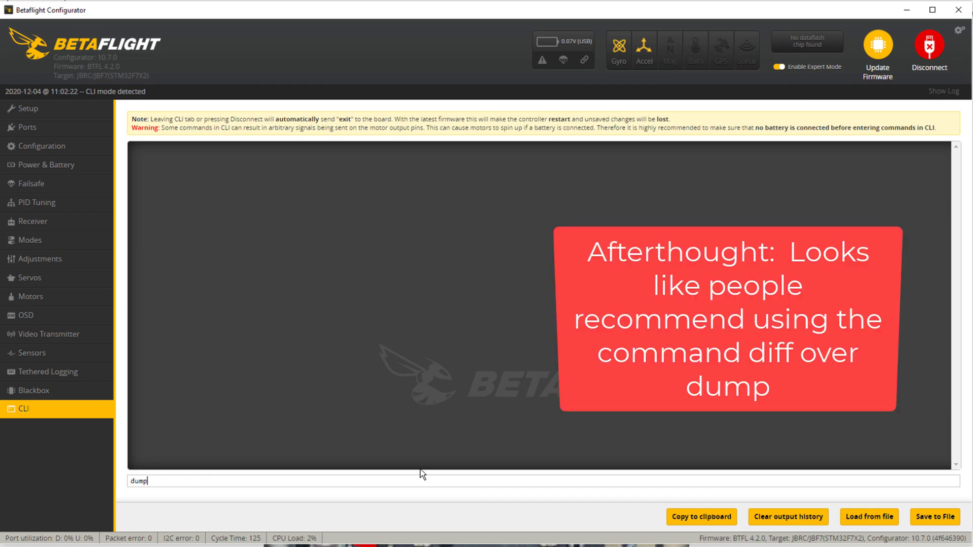
key("Return")
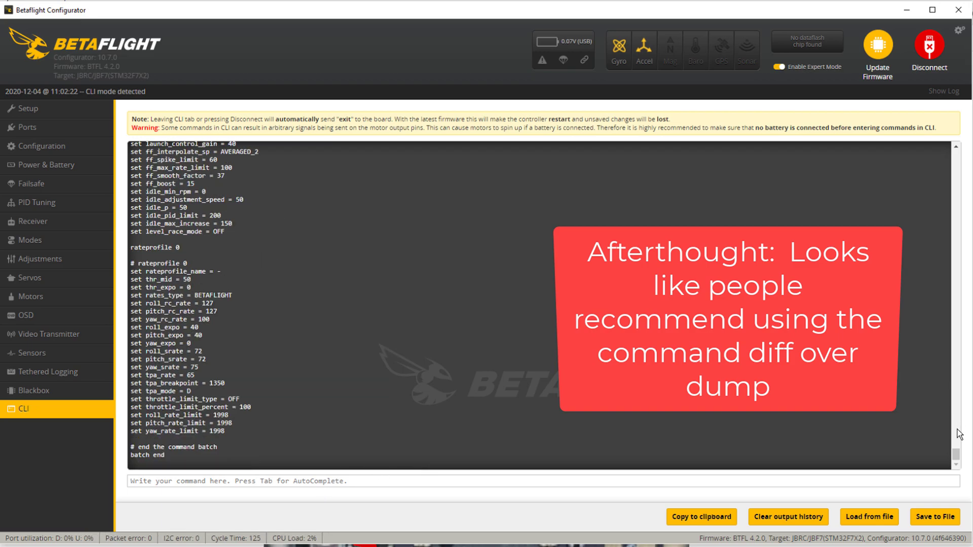
Review the dump output in the CLI and copy it to the clipboard
left_click_drag(956, 454, 942, 205)
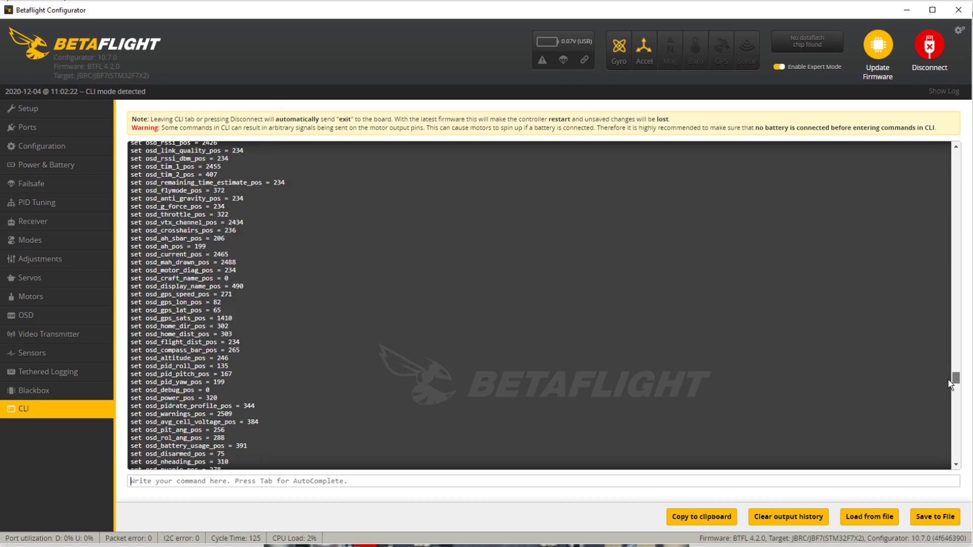
left_click_drag(950, 384, 954, 473)
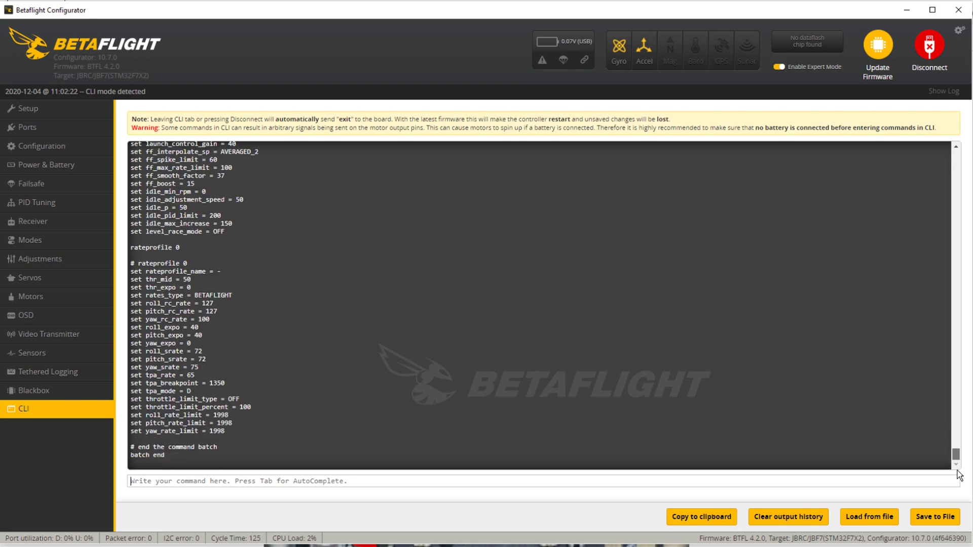
left_click(701, 519)
Switch to File Explorer and create a text document named JBF7-factory in the Documents folder
key("alt+Tab")
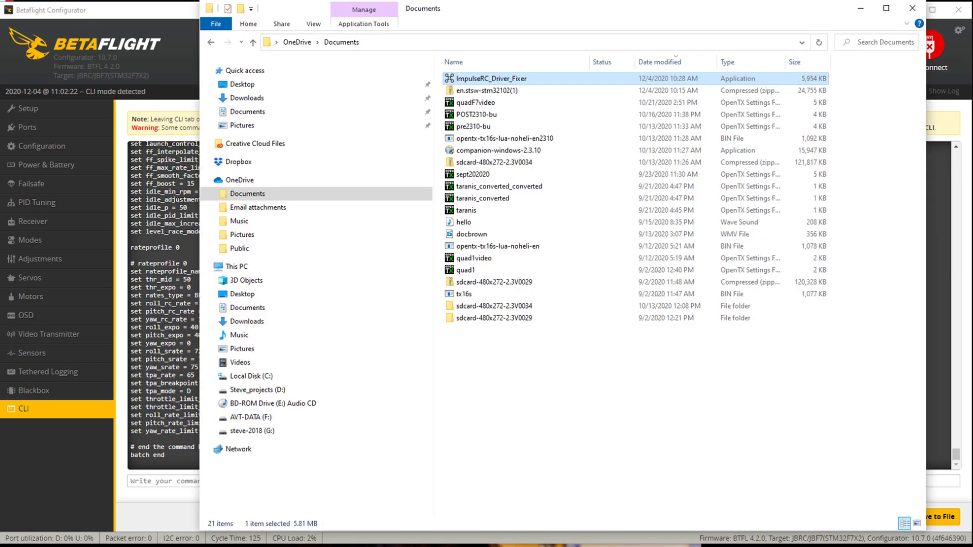
right_click(564, 373)
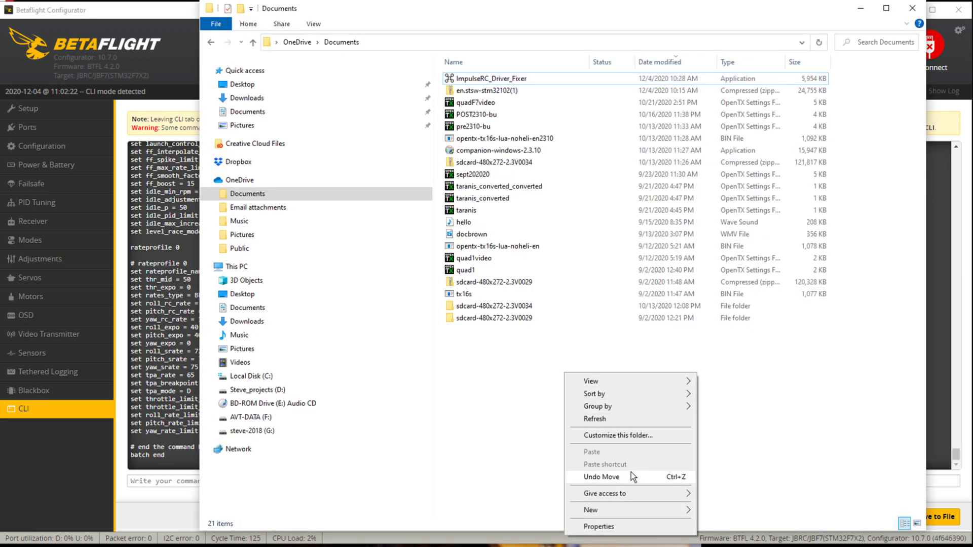
mouse_move(633, 511)
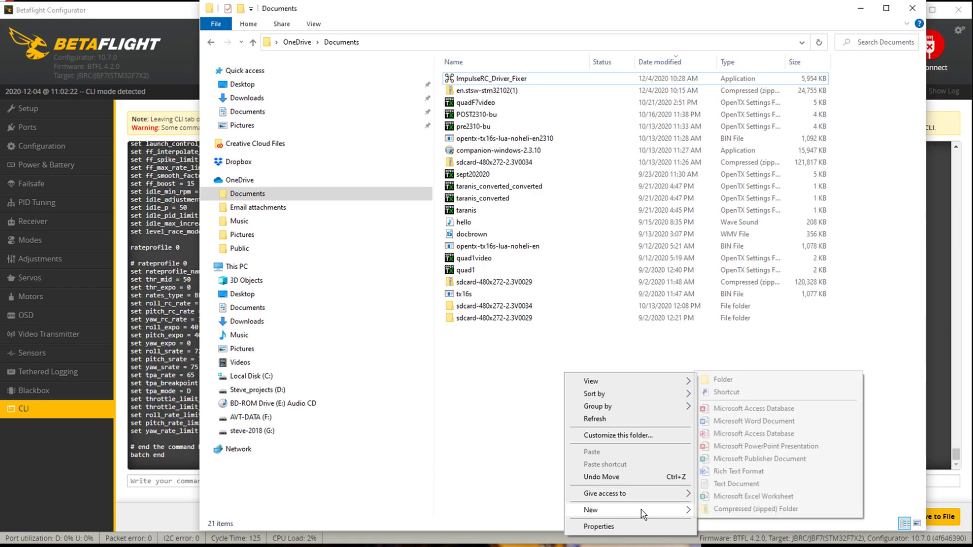
left_click(753, 484)
type("JBF7-factory")
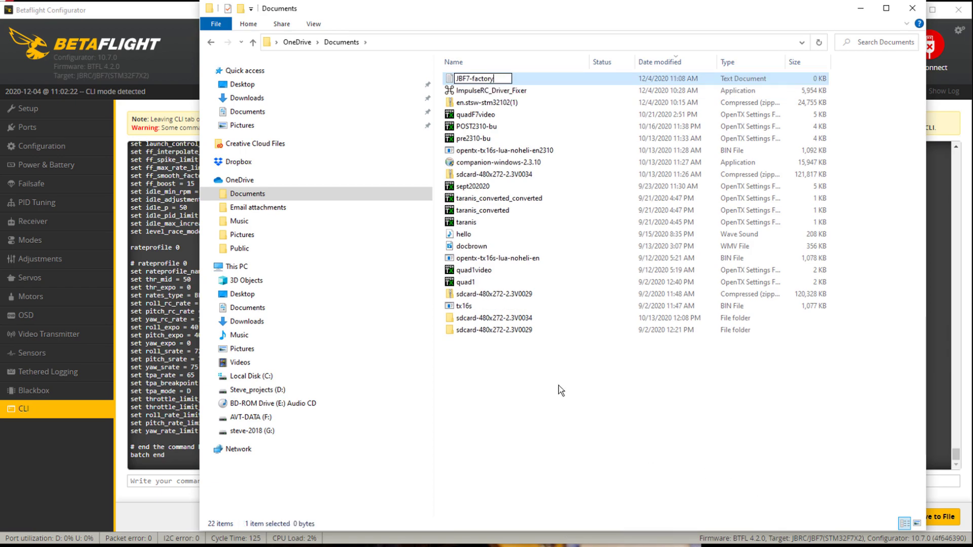
Paste the copied CLI dump into the JBF7-factory text document, save it, and close the document and File Explorer
key("Return")
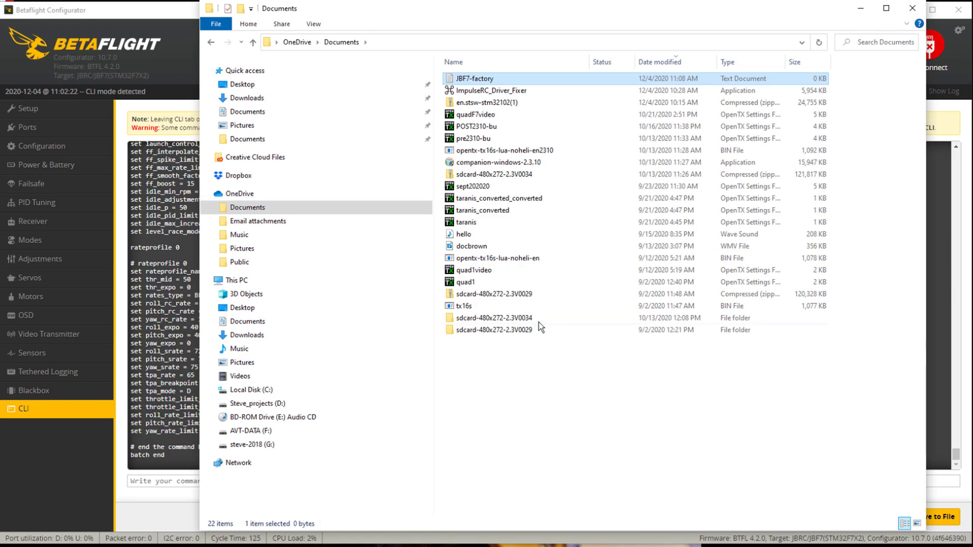
double_click(451, 79)
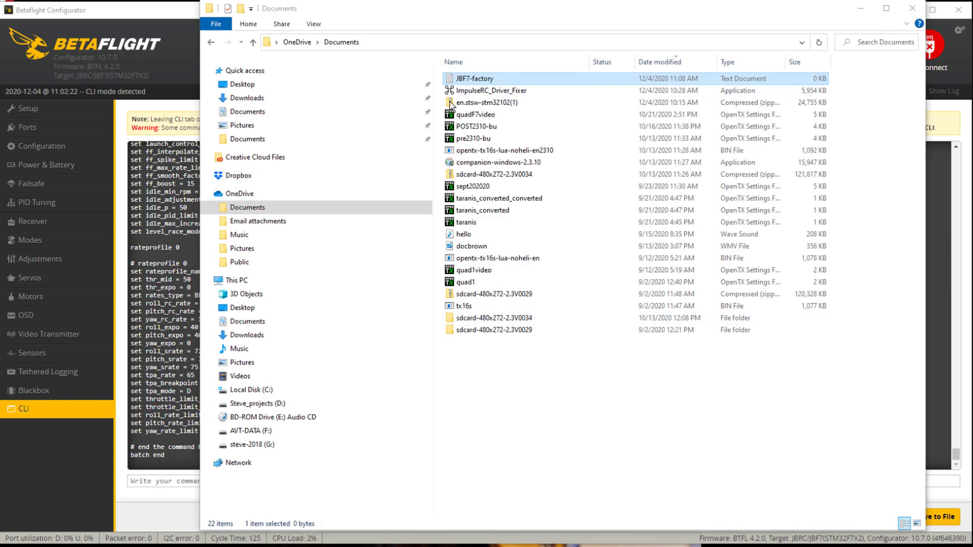
left_click_drag(364, 324, 413, 180)
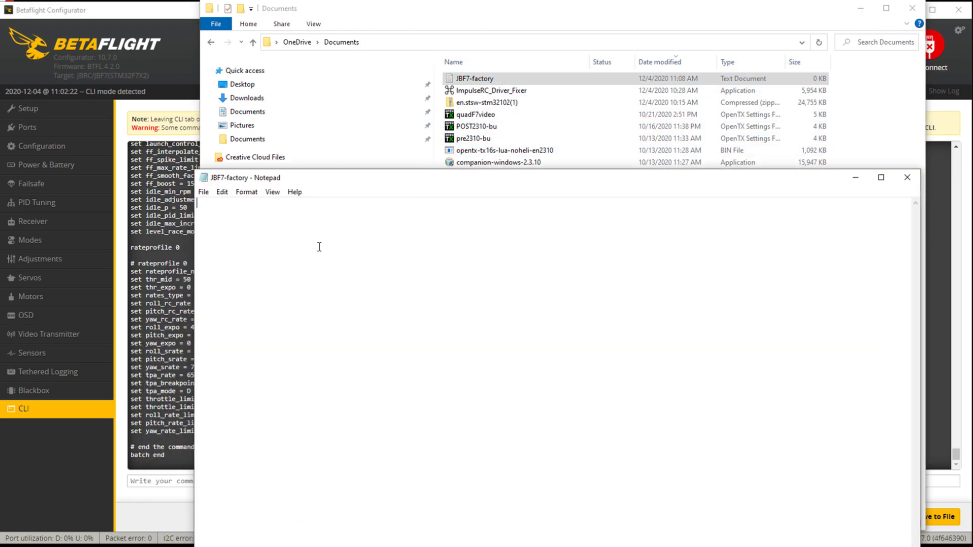
key("ctrl+v")
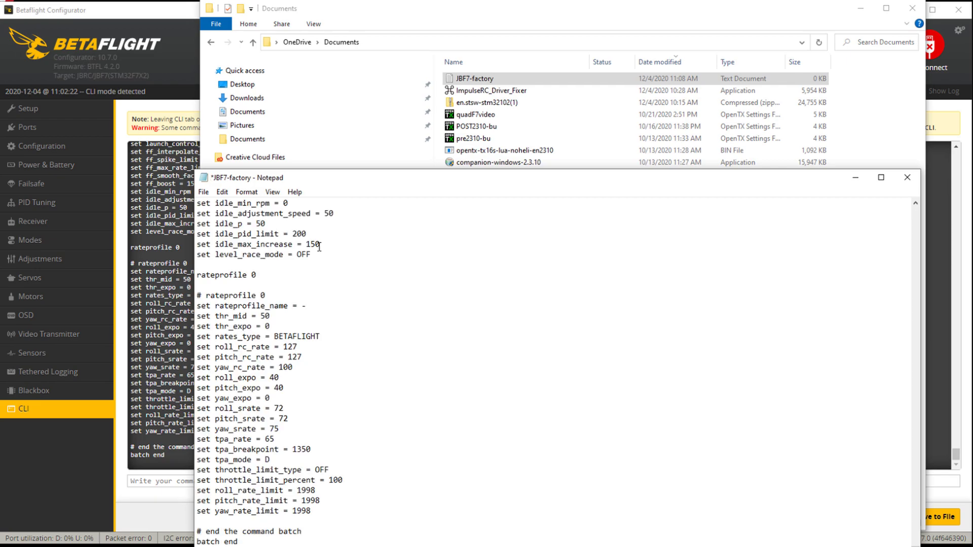
left_click(203, 192)
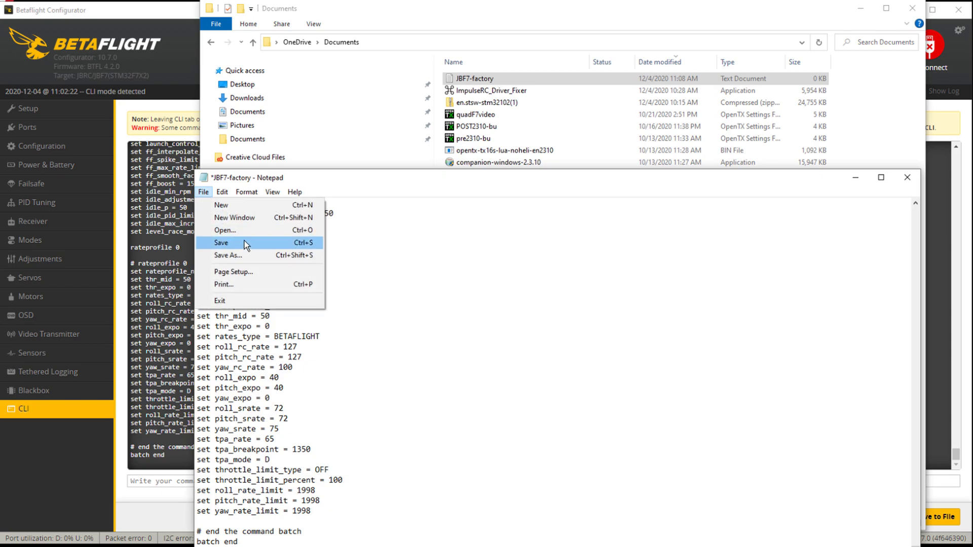
left_click(246, 243)
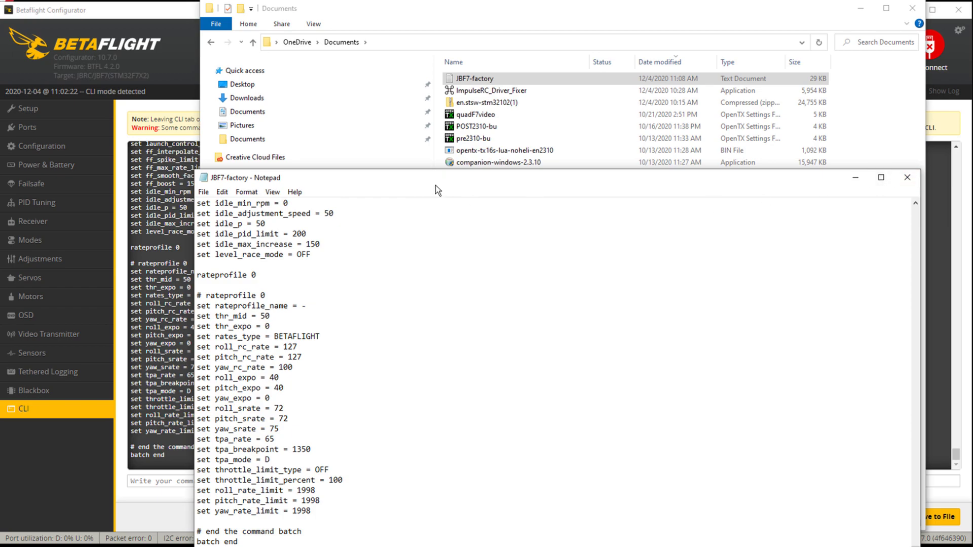
left_click(908, 177)
left_click(913, 9)
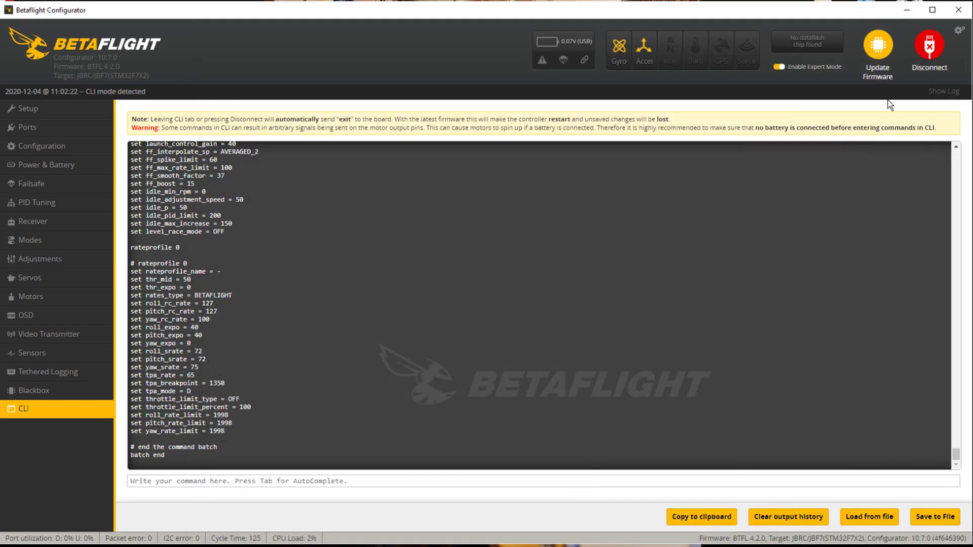
Disconnect the flight controller, open the firmware flasher and select JBF7 as the board target
left_click(928, 50)
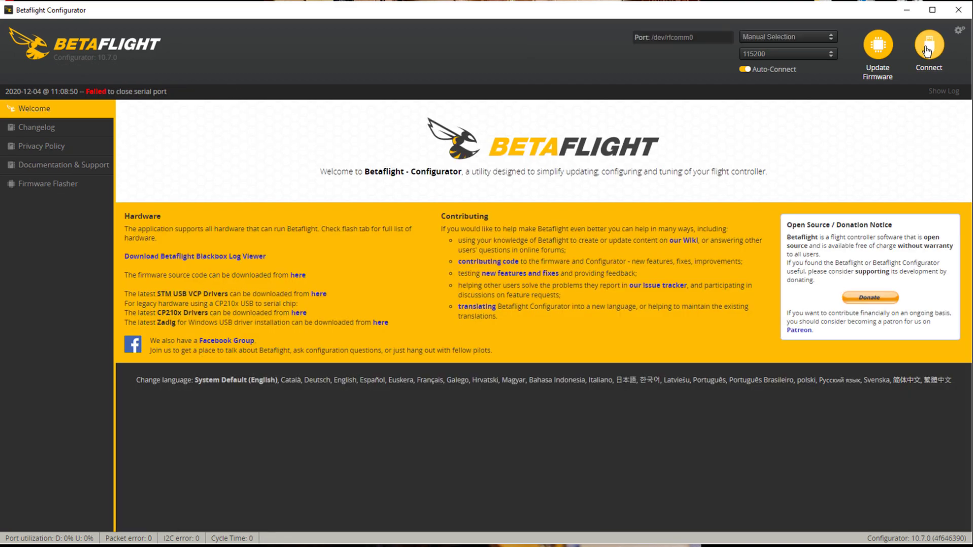
left_click(879, 45)
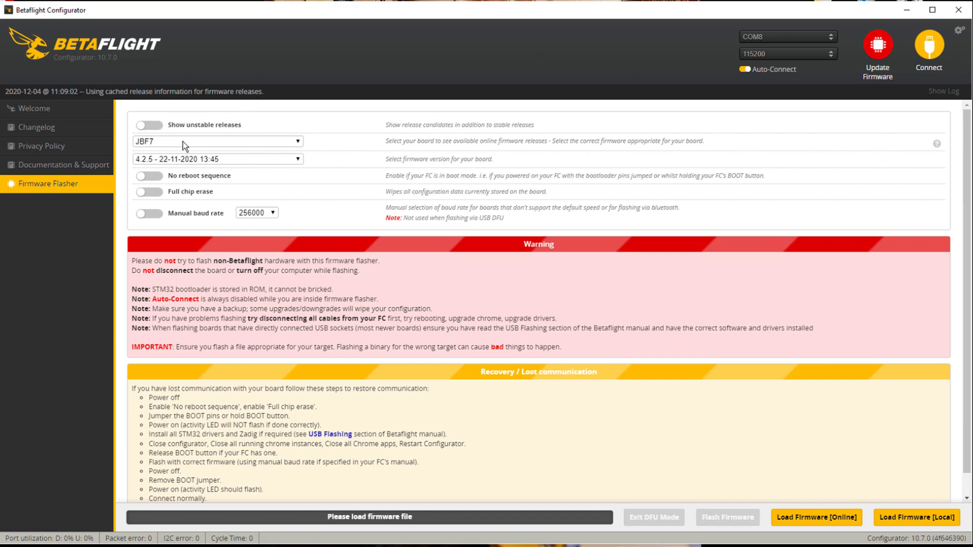
left_click(298, 142)
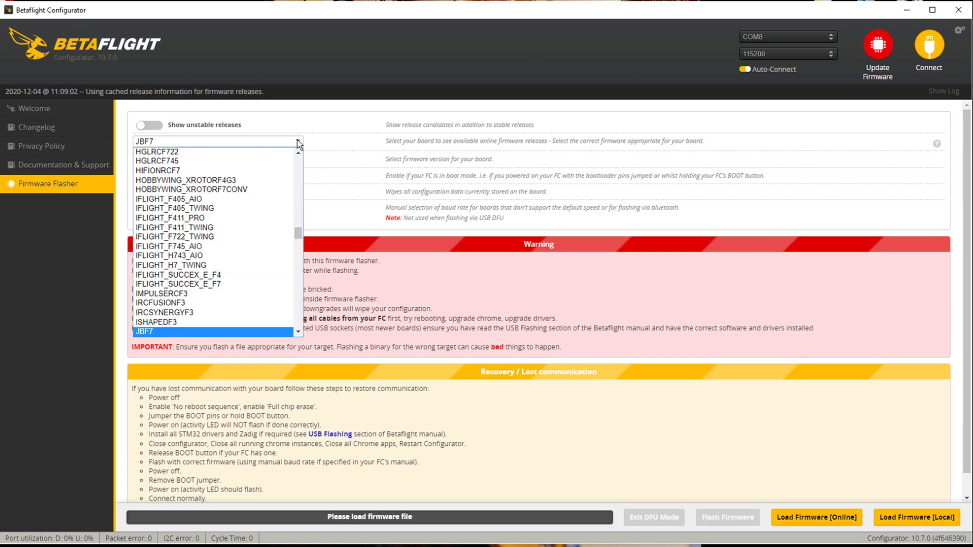
scroll(271, 319, "down", 2)
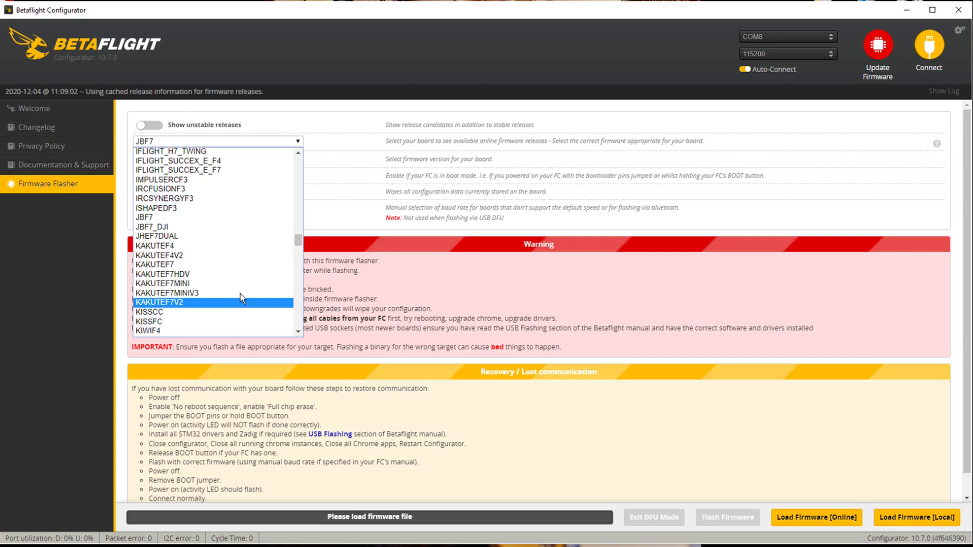
left_click(198, 218)
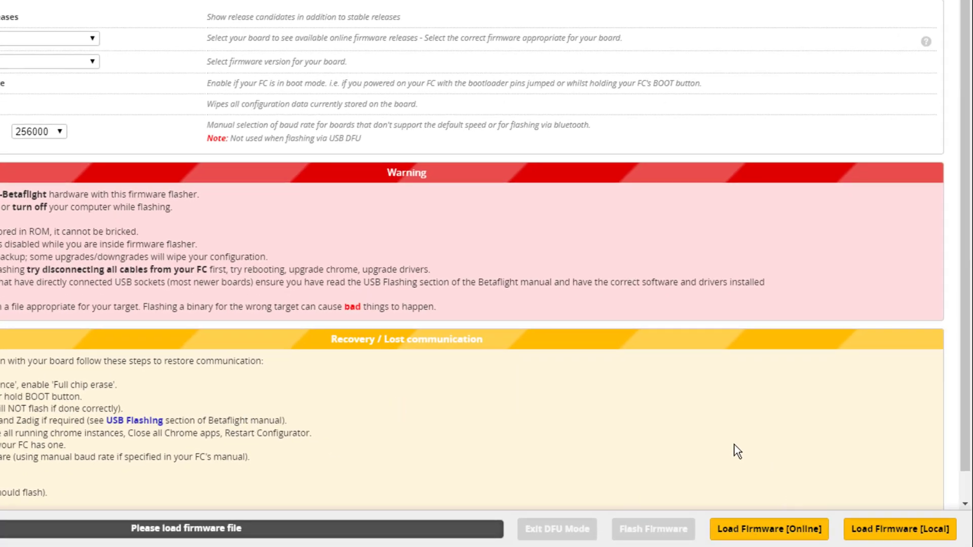
Load the online 4.2.5 firmware for JBF7 and flash it to the board
left_click(773, 529)
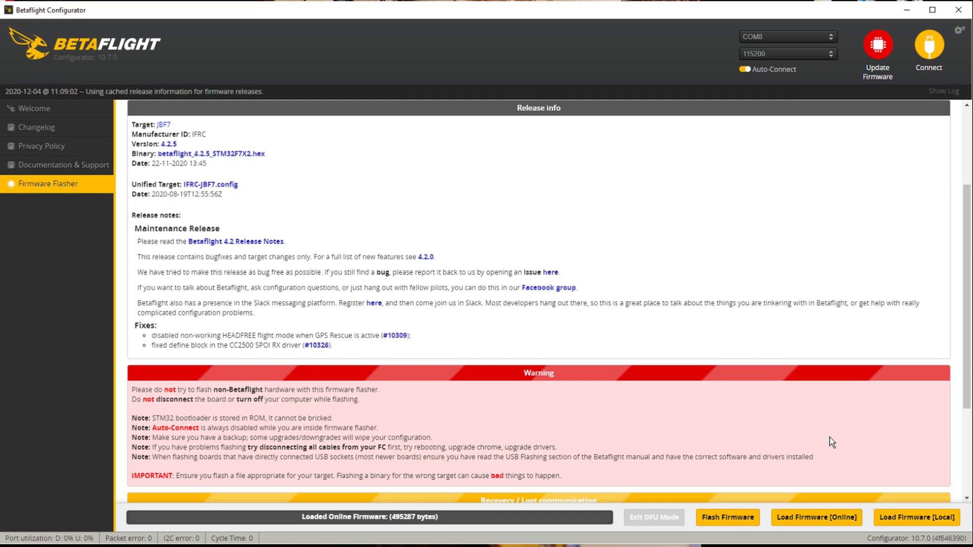
left_click(727, 517)
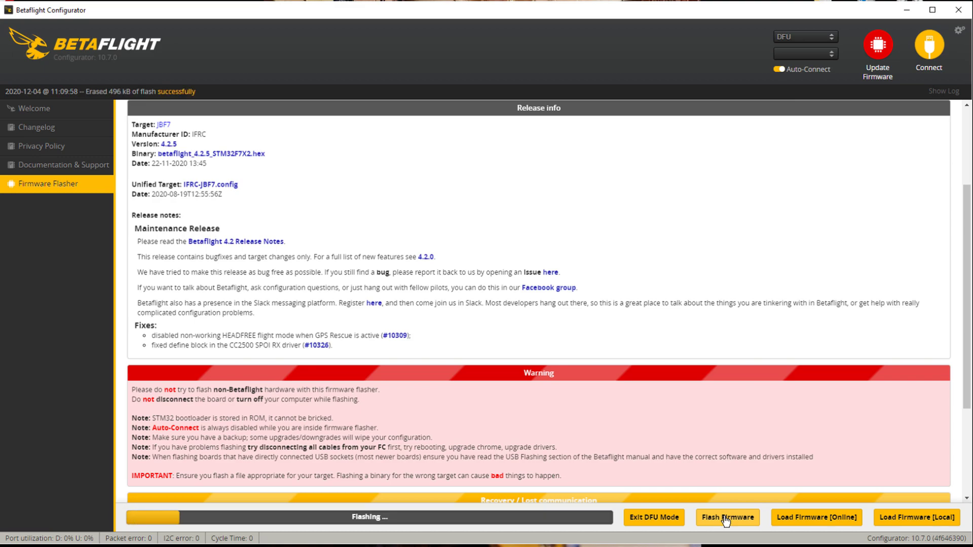
left_click_drag(966, 239, 966, 336)
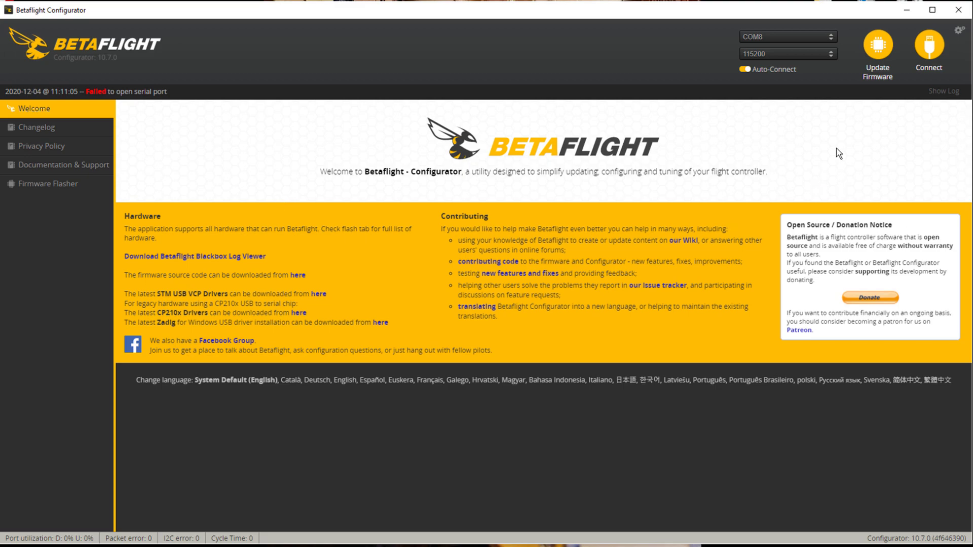
Reconnect to the flight controller and check its installed firmware version and target
left_click(931, 47)
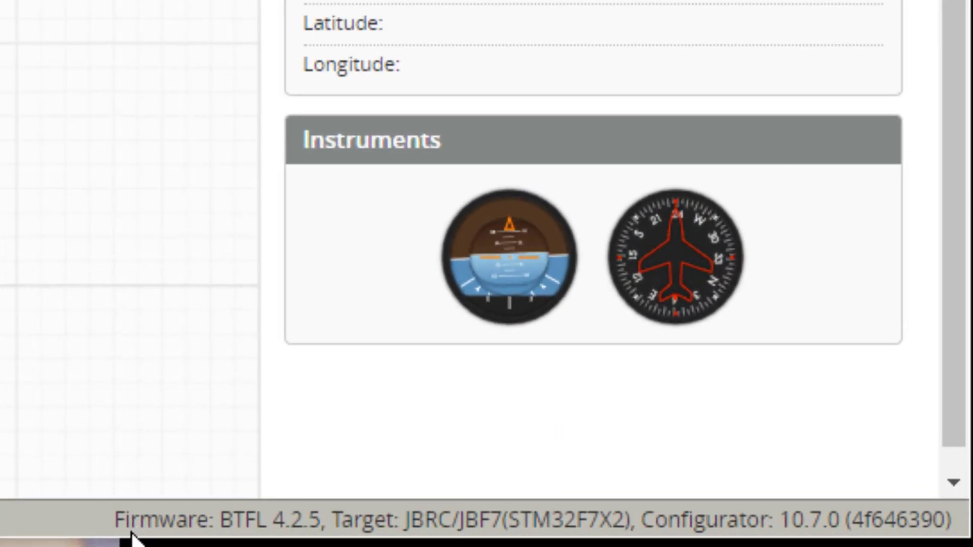
left_click_drag(114, 523, 526, 518)
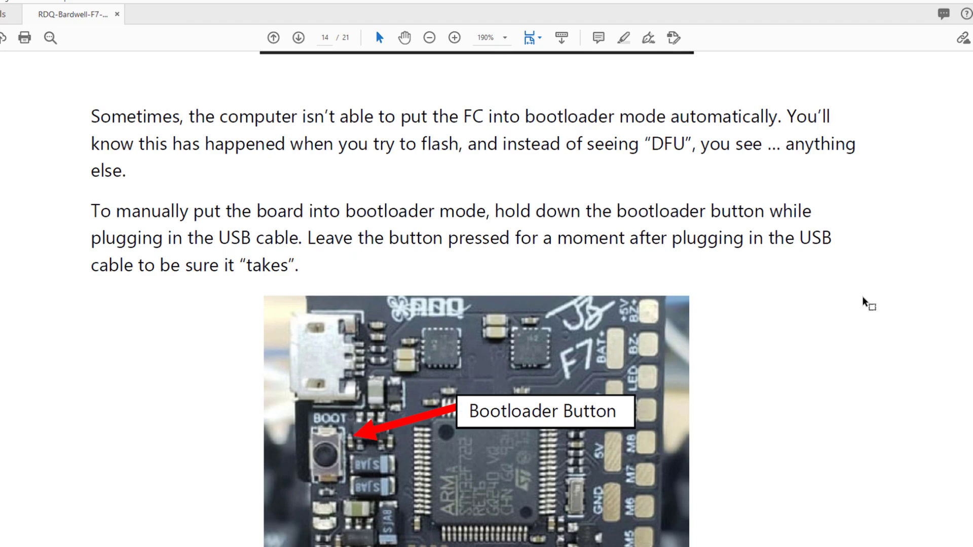
Read the bootloader button instructions in the RDQ-Bardwell-F7 PDF manual, and disconnect the flight controller in Betaflight Configurator
scroll(868, 303, "down", 5)
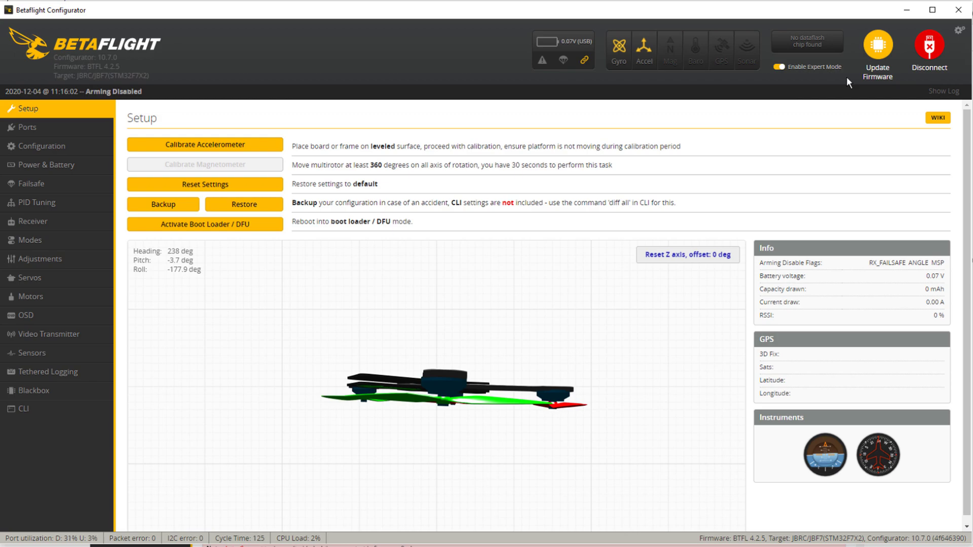
left_click(935, 56)
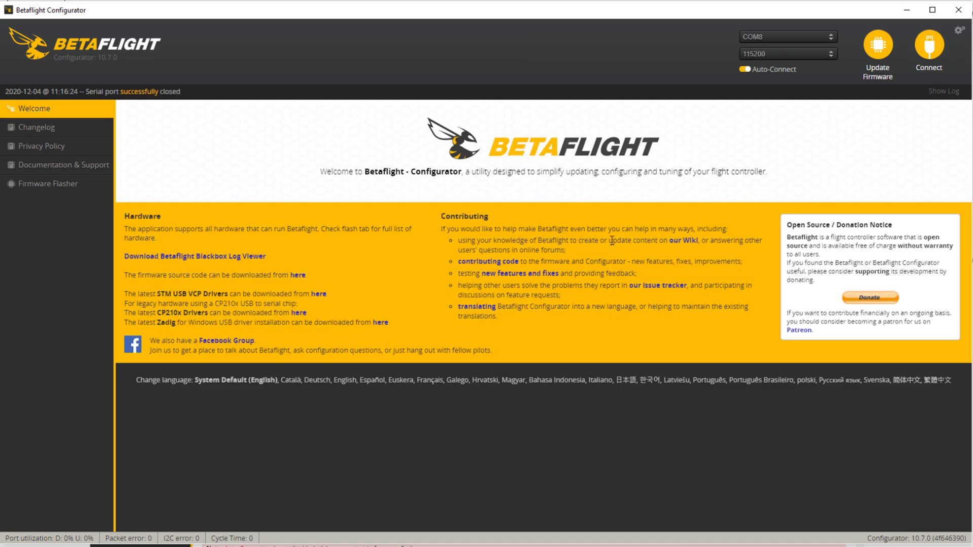